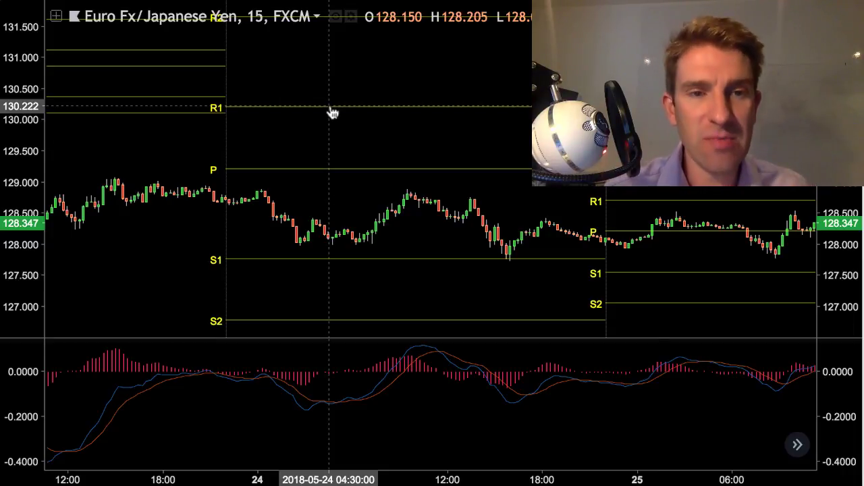
Step: Review the pivot points indicator's style settings and the MACD indicator's input settings
{"action": "double_click", "coordinate": [365, 174]}
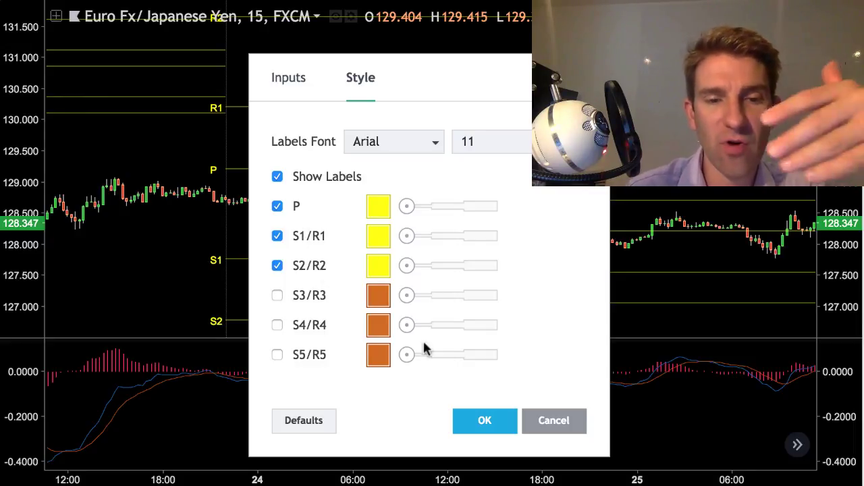
{"action": "left_click", "coordinate": [488, 427]}
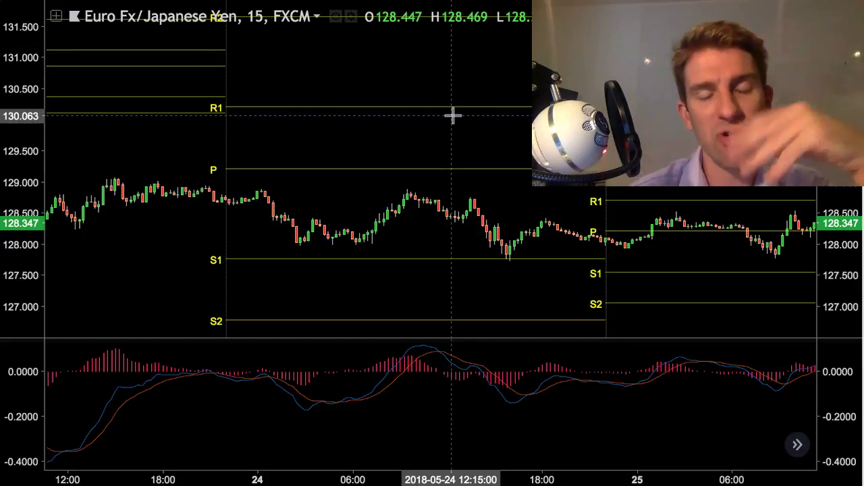
{"action": "double_click", "coordinate": [478, 371]}
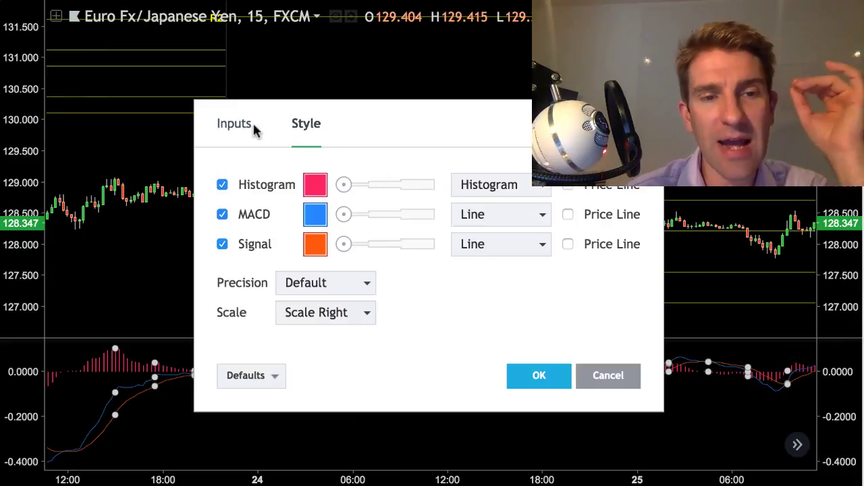
{"action": "left_click", "coordinate": [234, 123]}
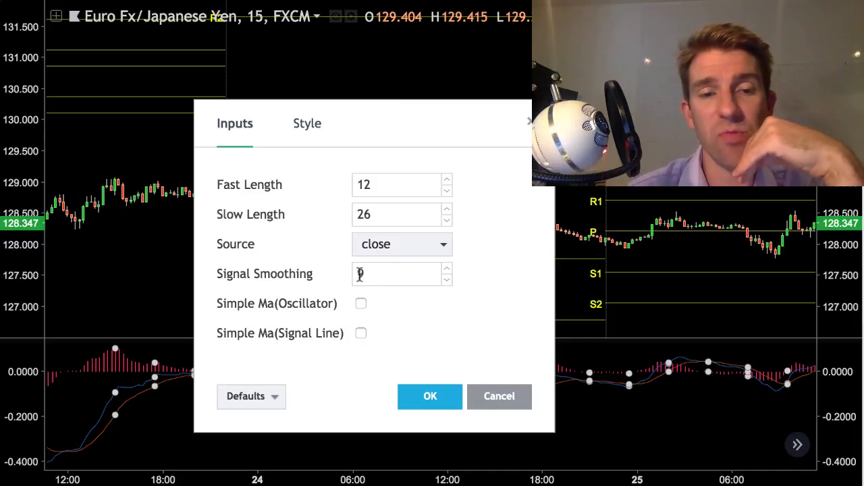
{"action": "left_click", "coordinate": [493, 397]}
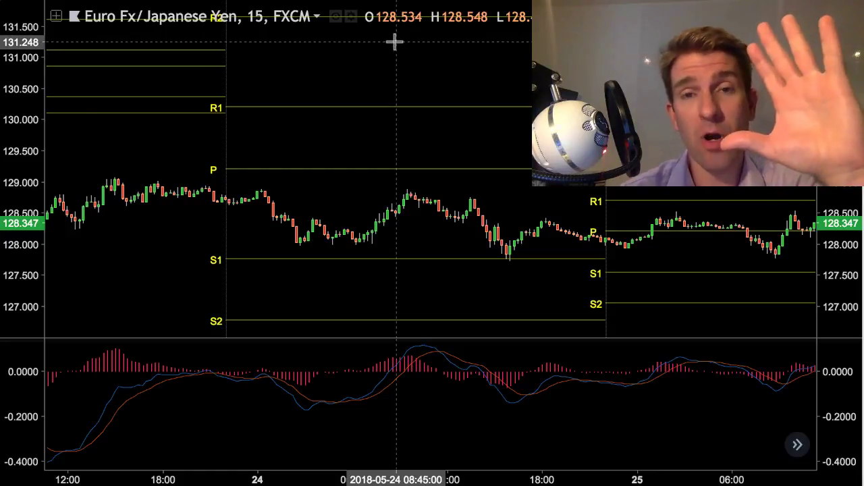
Step: Sketch a U-shaped swing, an arrow towards it and a second rising swing above the R1 line, and delete the sketches
{"action": "mouse_move", "coordinate": [359, 40]}
{"action": "left_mouse_down"}
{"action": "mouse_move", "coordinate": [368, 77]}
{"action": "mouse_move", "coordinate": [402, 77]}
{"action": "mouse_move", "coordinate": [415, 53]}
{"action": "left_mouse_up"}
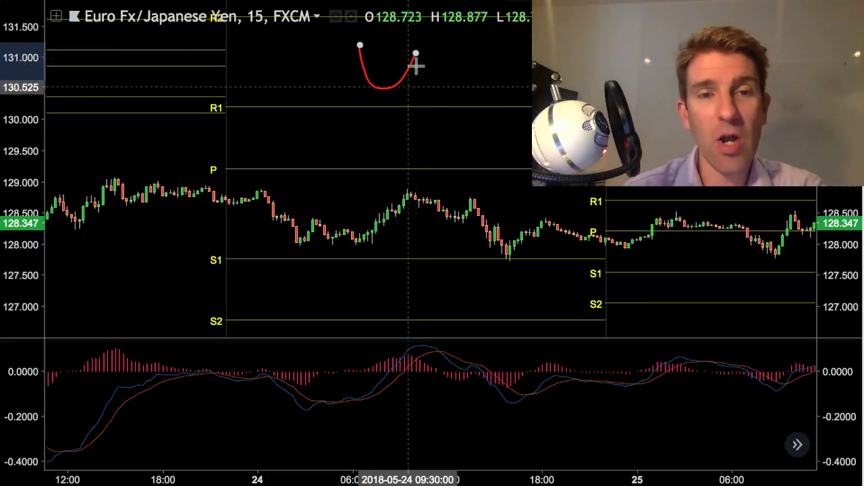
{"action": "mouse_move", "coordinate": [270, 79]}
{"action": "left_mouse_down"}
{"action": "mouse_move", "coordinate": [338, 63]}
{"action": "mouse_move", "coordinate": [324, 79]}
{"action": "left_mouse_up"}
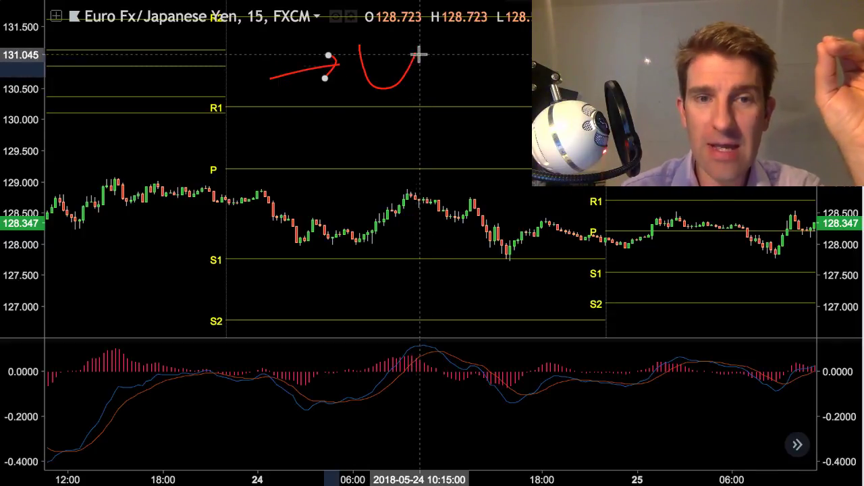
{"action": "mouse_move", "coordinate": [415, 54]}
{"action": "left_mouse_down"}
{"action": "mouse_move", "coordinate": [427, 75]}
{"action": "mouse_move", "coordinate": [452, 65]}
{"action": "mouse_move", "coordinate": [478, 27]}
{"action": "left_mouse_up"}
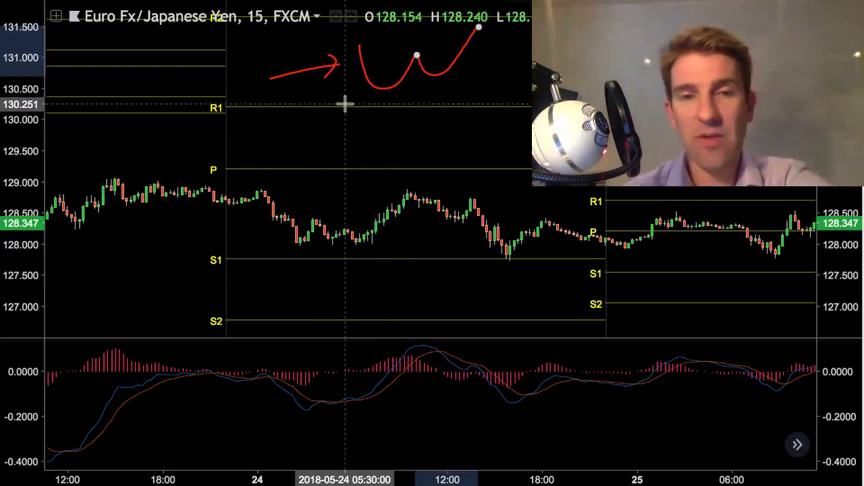
{"action": "key", "text": "Delete"}
{"action": "key", "text": "Delete"}
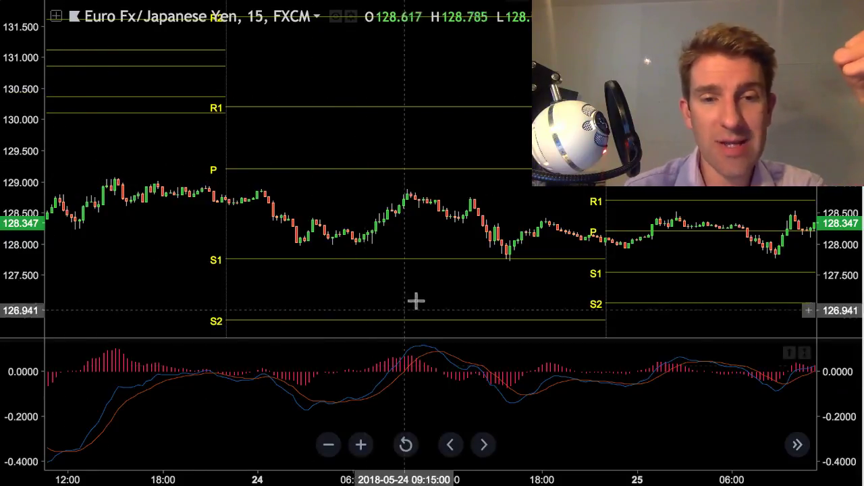
Step: Circle the price low at S1 on 24 May and draw a rising trend line under the two MACD lows from about -0.19 at 02:30
{"action": "mouse_move", "coordinate": [506, 252]}
{"action": "left_mouse_down"}
{"action": "mouse_move", "coordinate": [499, 272]}
{"action": "mouse_move", "coordinate": [517, 252]}
{"action": "mouse_move", "coordinate": [506, 247]}
{"action": "left_mouse_up"}
{"action": "left_click", "coordinate": [6, 61]}
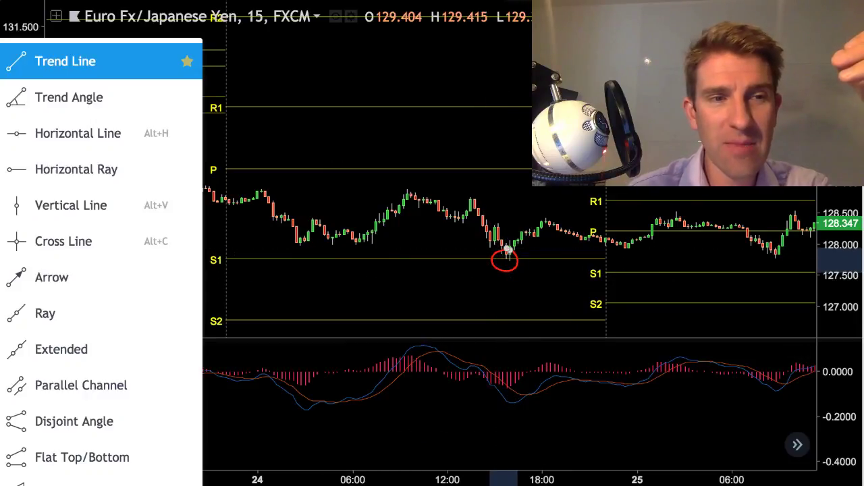
{"action": "left_click", "coordinate": [57, 70]}
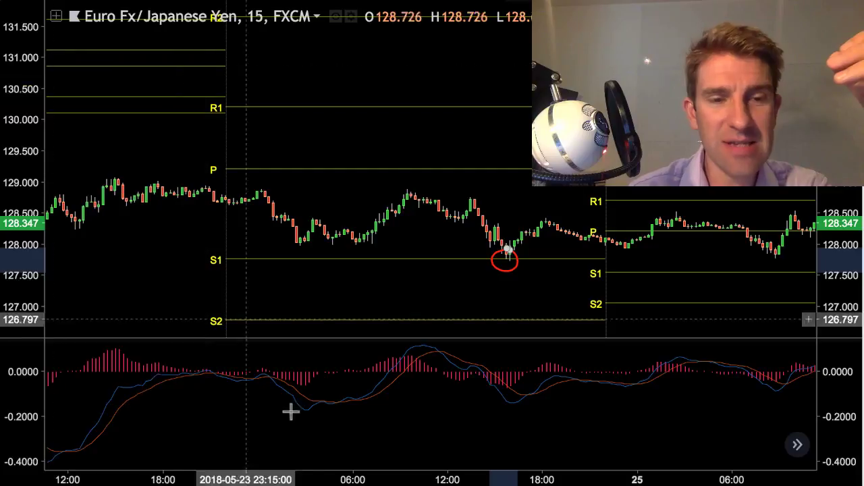
{"action": "left_click", "coordinate": [297, 414]}
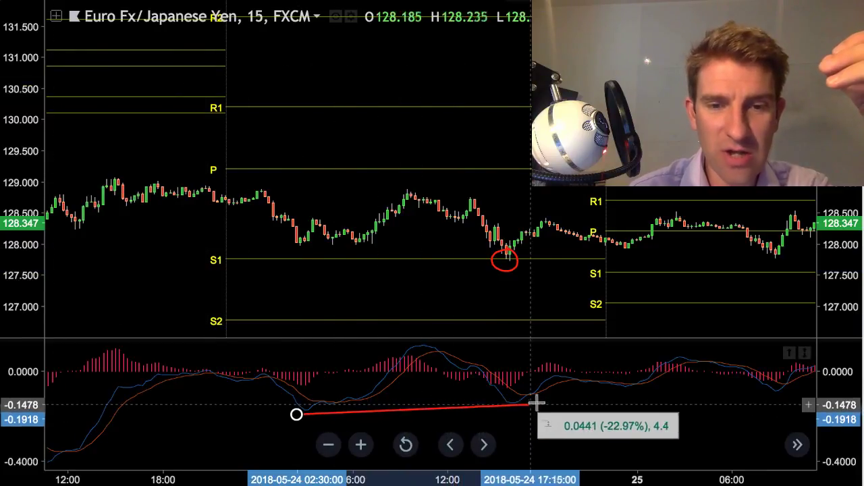
{"action": "left_click", "coordinate": [562, 401]}
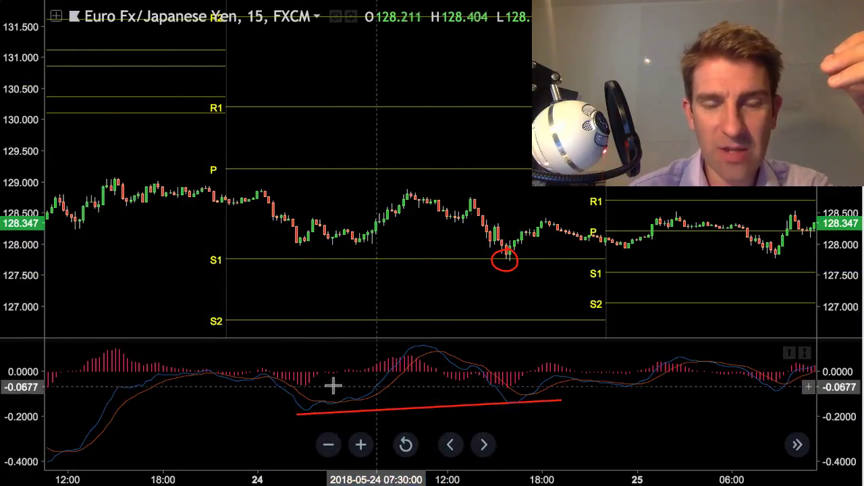
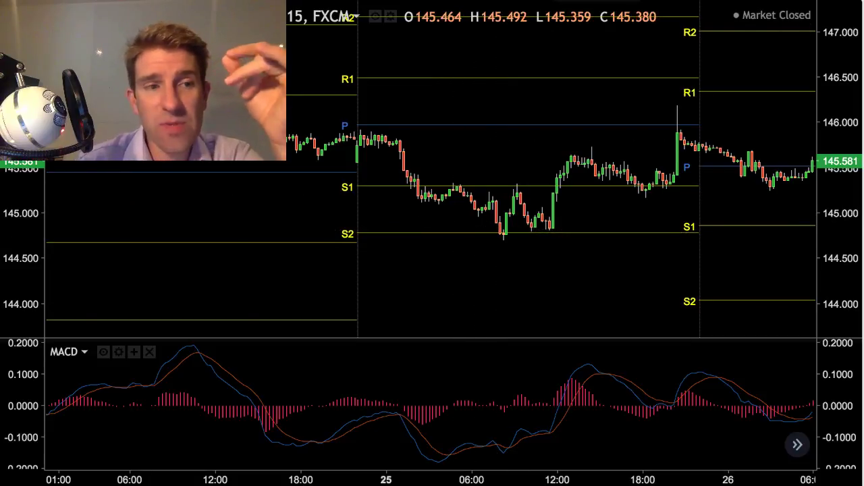
Step: Draw a rising trend line under the 25 June MACD lows from 03:30 to 10:30 and circle the price low at S2
{"action": "left_click", "coordinate": [435, 463]}
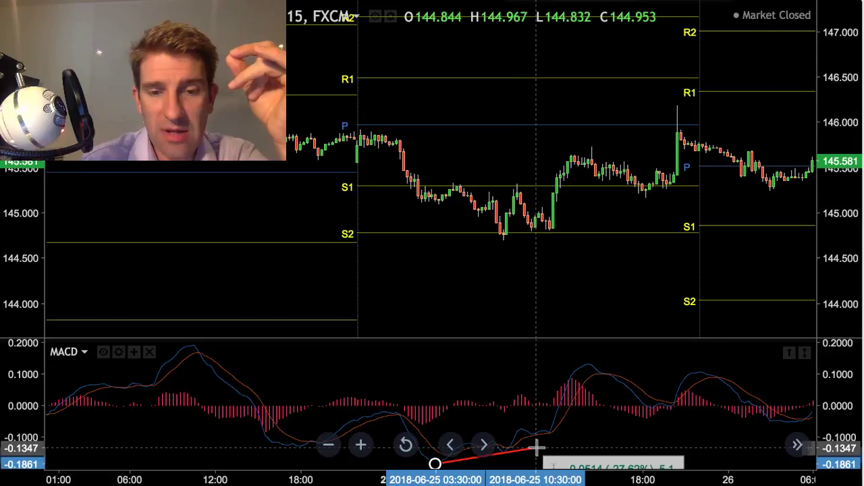
{"action": "left_click", "coordinate": [535, 448]}
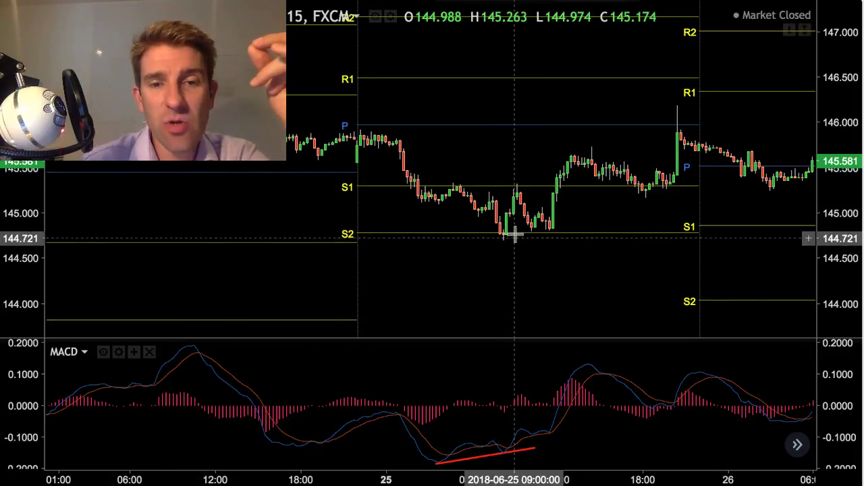
{"action": "mouse_move", "coordinate": [494, 239]}
{"action": "left_mouse_down"}
{"action": "mouse_move", "coordinate": [515, 245]}
{"action": "mouse_move", "coordinate": [511, 230]}
{"action": "left_mouse_up"}
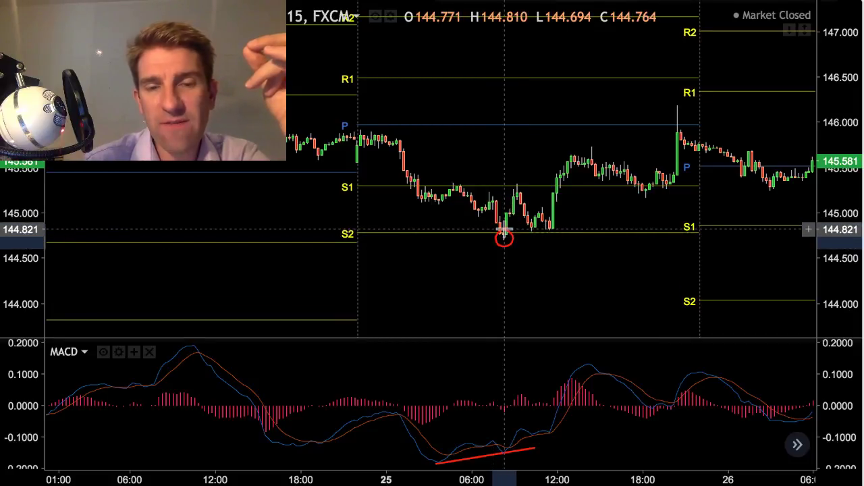
Step: Add the built-in Average True Range indicator to the GBPJPY chart
{"action": "right_click", "coordinate": [455, 106]}
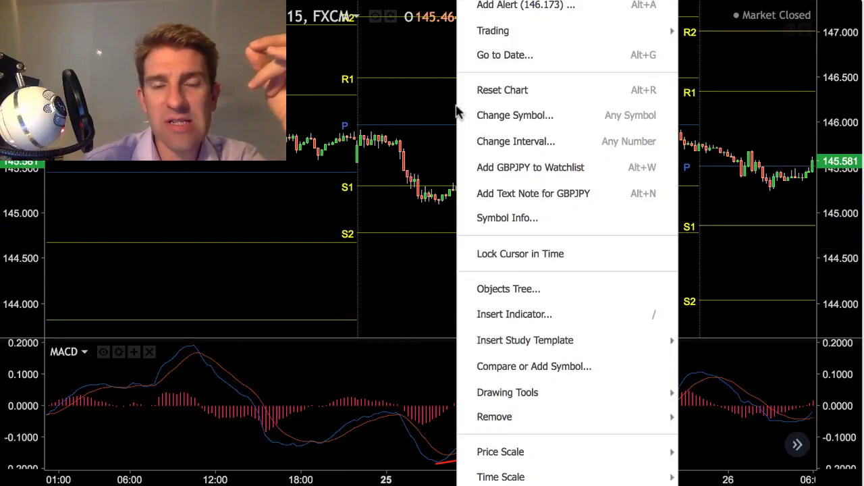
{"action": "left_click", "coordinate": [533, 314]}
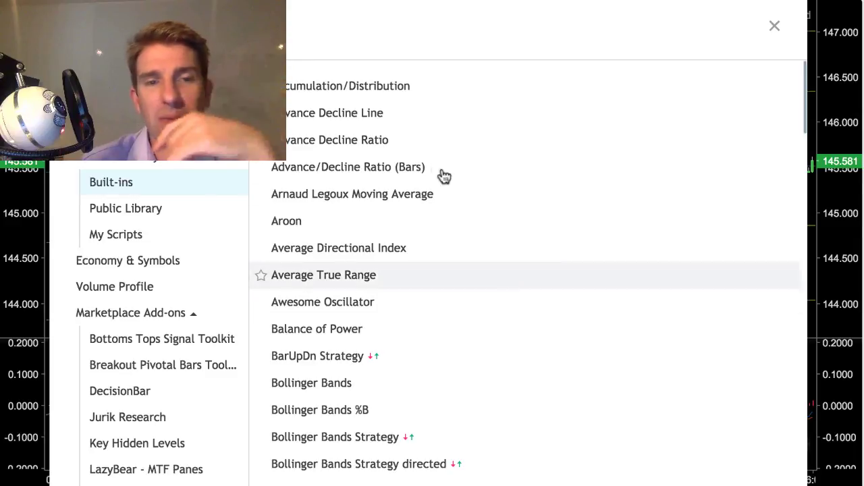
{"action": "scroll", "coordinate": [389, 191], "scroll_direction": "down", "scroll_amount": 1}
{"action": "left_click", "coordinate": [376, 263]}
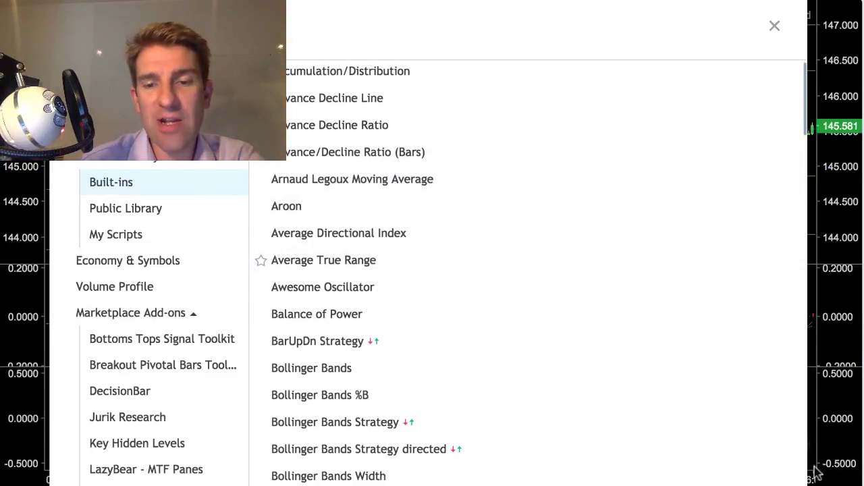
{"action": "left_click", "coordinate": [770, 33]}
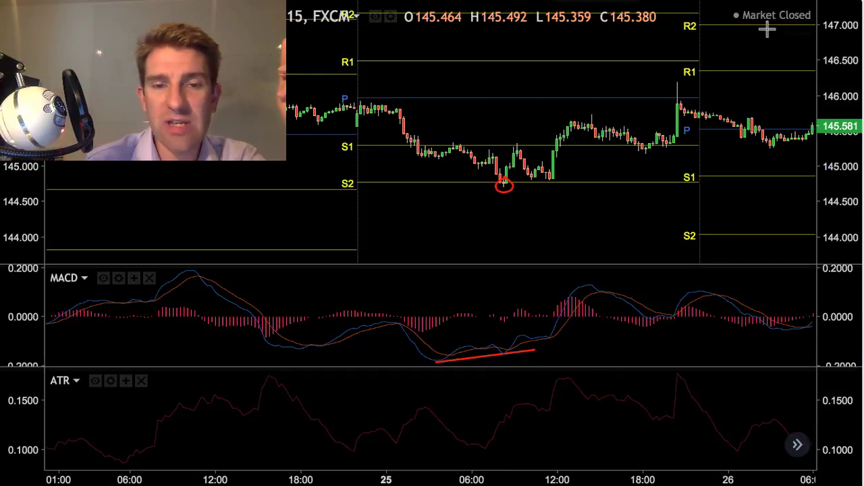
Step: Restyle the ATR plot as a yellow histogram
{"action": "double_click", "coordinate": [550, 415]}
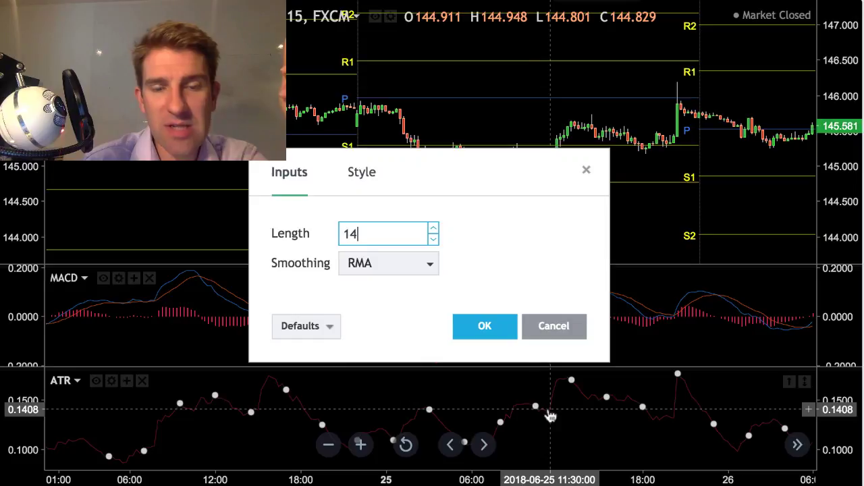
{"action": "left_click", "coordinate": [370, 175]}
{"action": "left_click", "coordinate": [476, 233]}
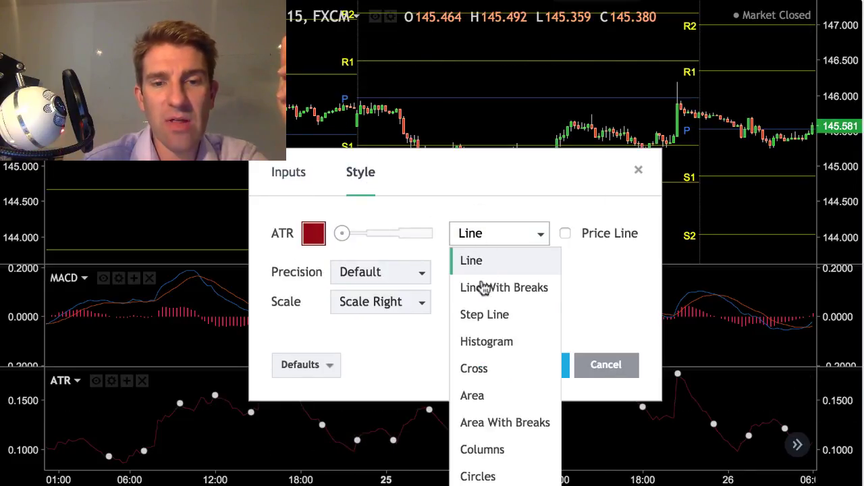
{"action": "left_click", "coordinate": [491, 345]}
{"action": "left_click", "coordinate": [313, 233]}
{"action": "left_click", "coordinate": [360, 283]}
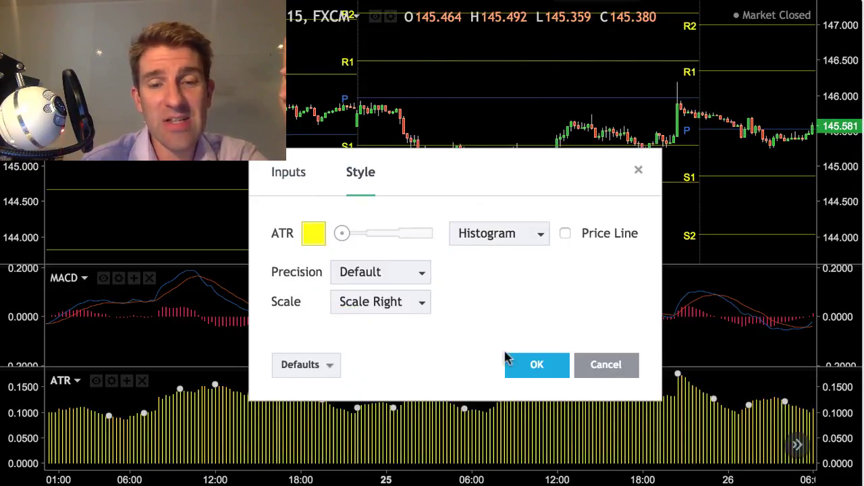
{"action": "left_click", "coordinate": [525, 364]}
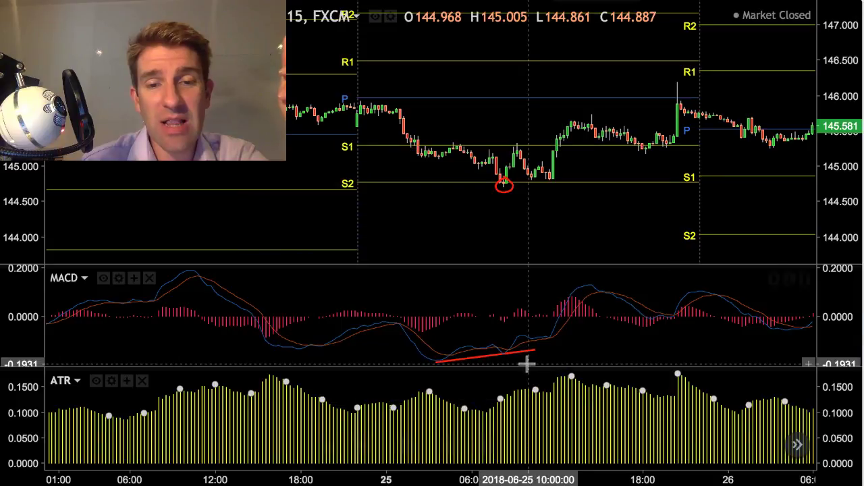
{"action": "left_click", "coordinate": [507, 403]}
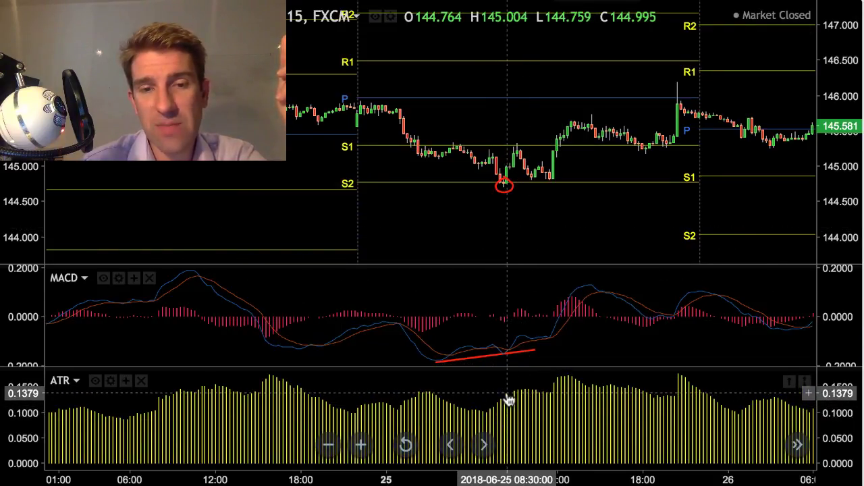